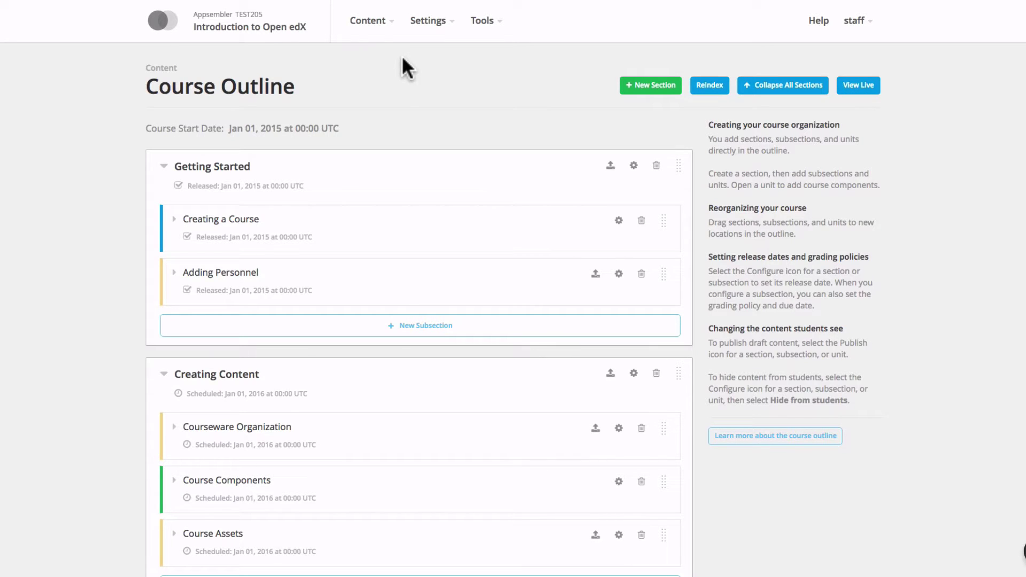
Go to the course's Grading settings page from the Settings menu.
click(447, 23)
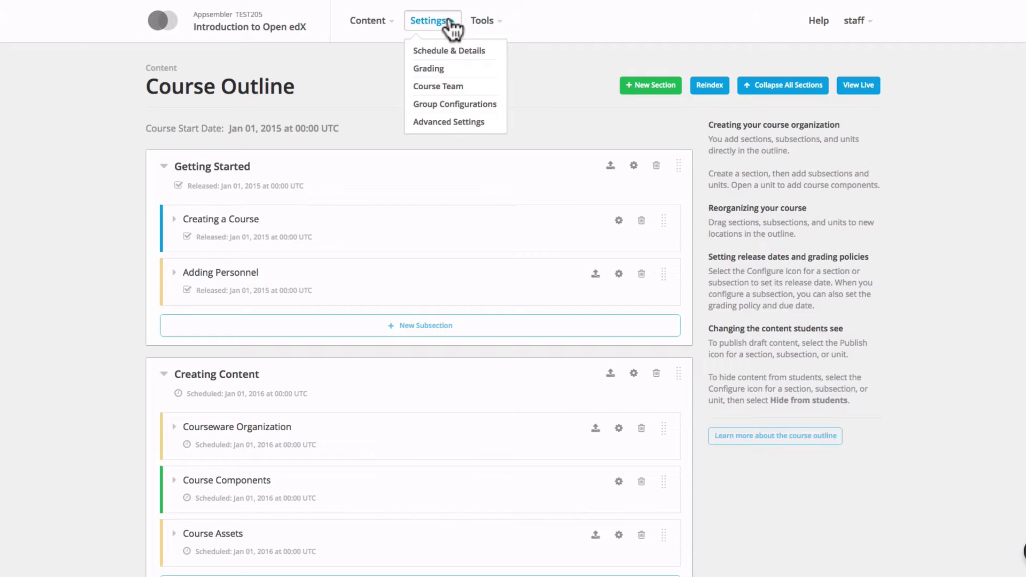
click(443, 69)
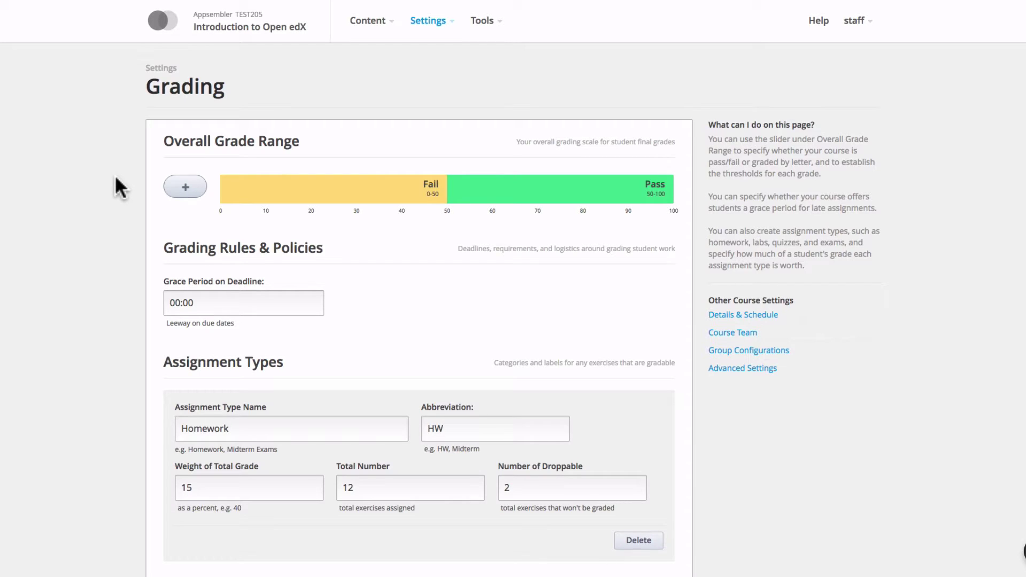
Add three more letter grades to the Overall Grade Range, giving F, D, C, B and A.
click(195, 196)
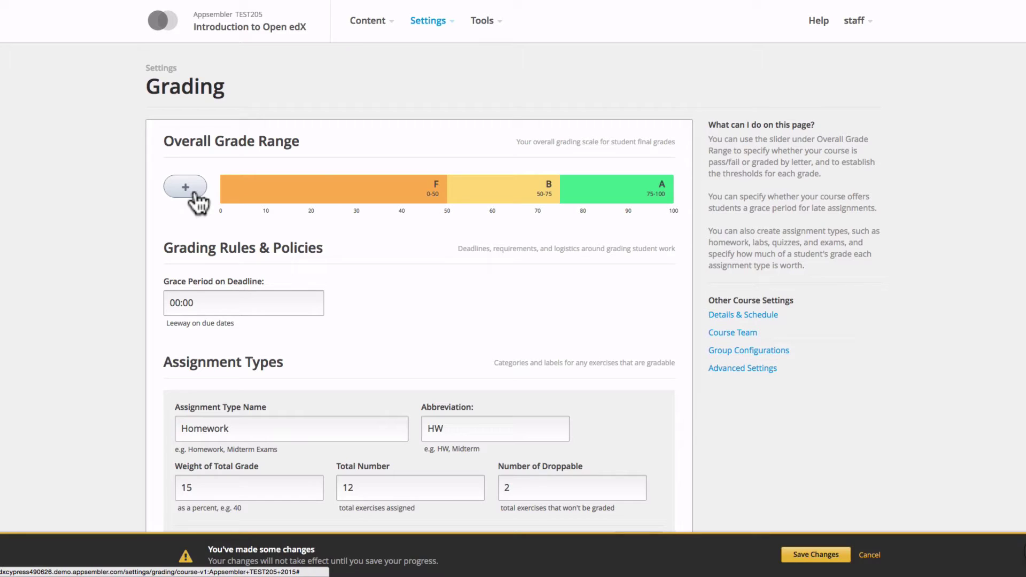
click(194, 195)
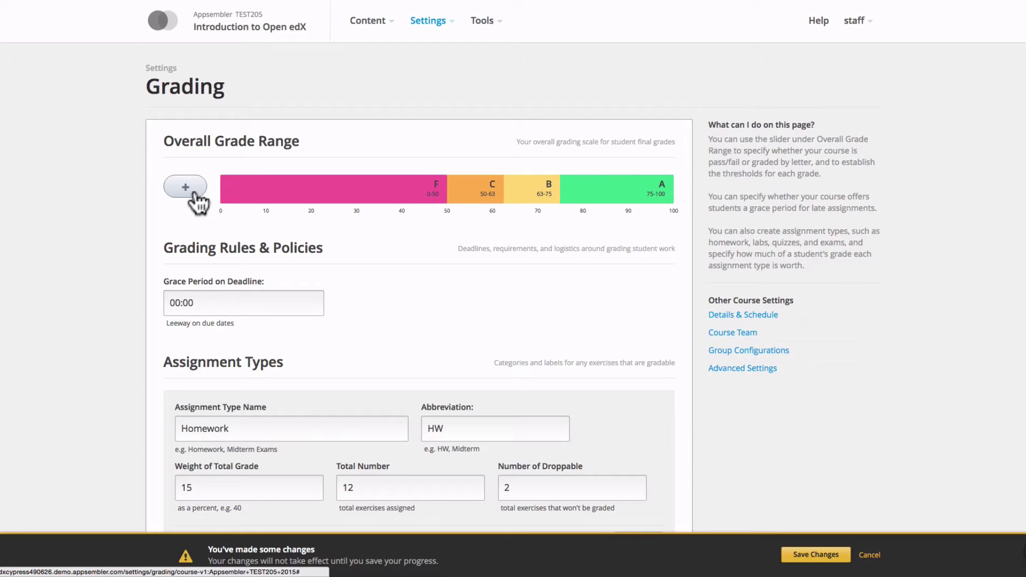
click(194, 195)
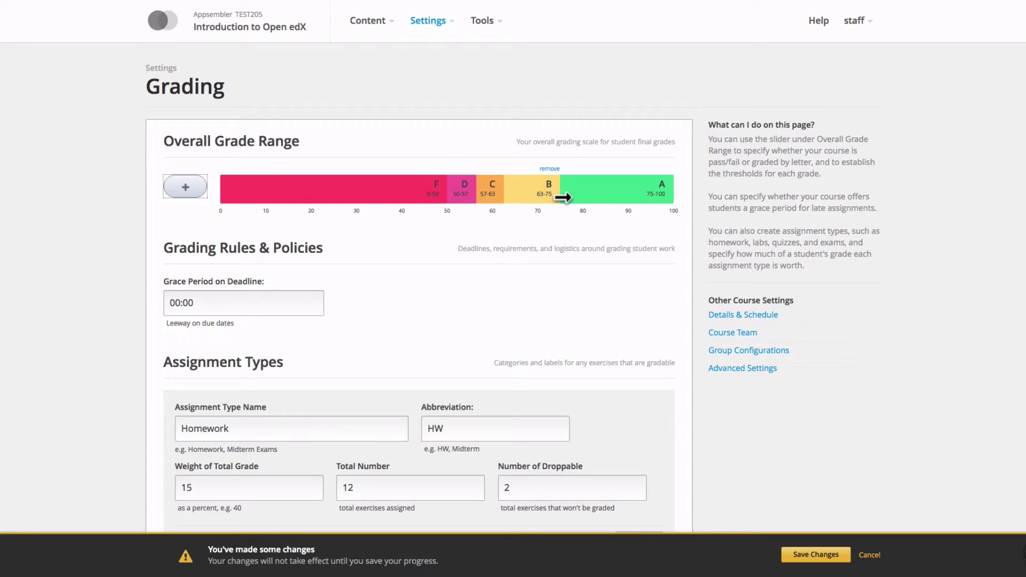
Set the grade cutoffs to 90, 80, 70 and 60 so each letter spans ten points.
drag(563, 197, 630, 197)
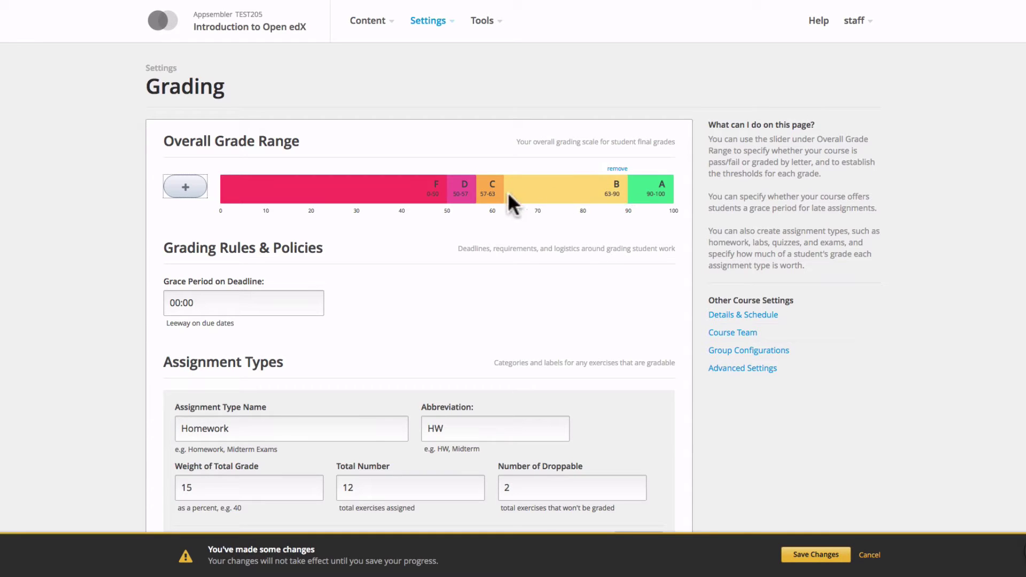
drag(505, 197, 584, 198)
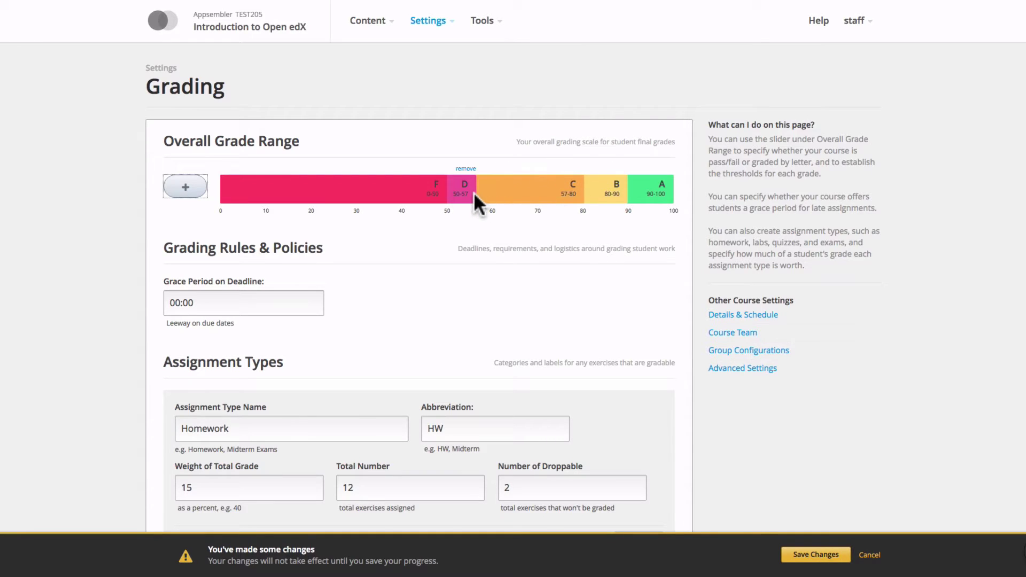
drag(475, 197, 539, 199)
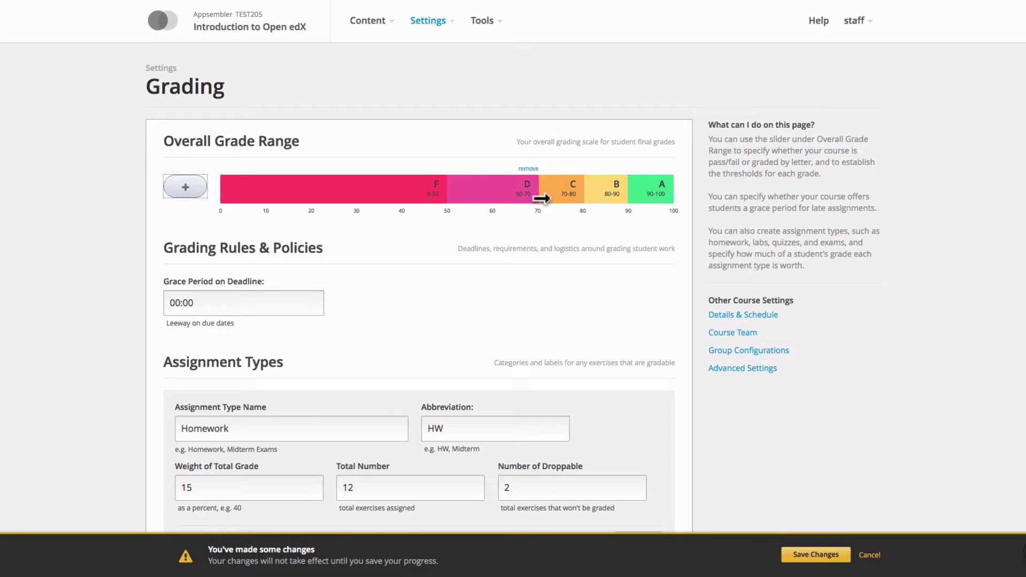
click(628, 200)
drag(444, 194, 497, 197)
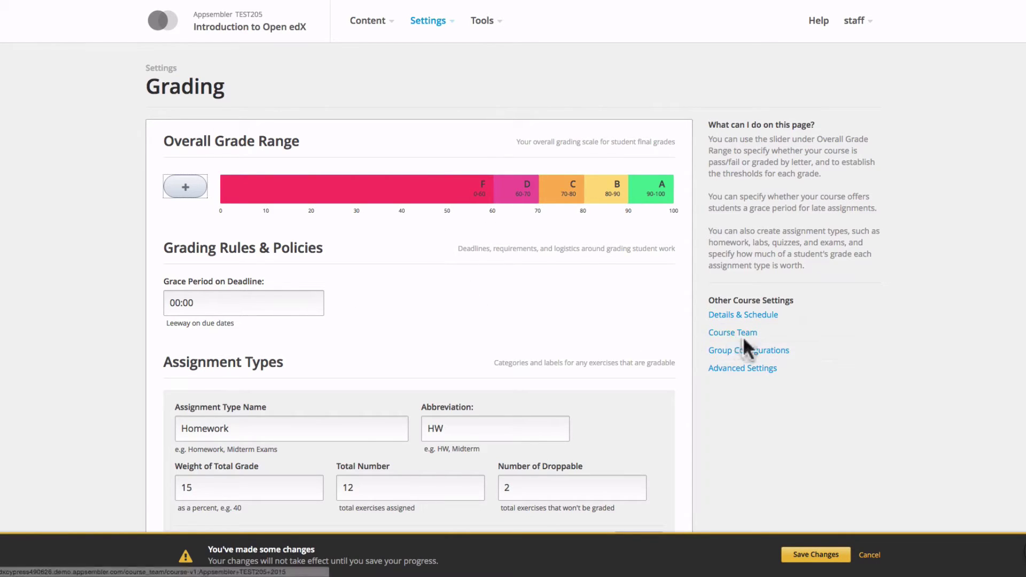
scroll(406, 305, down, 3)
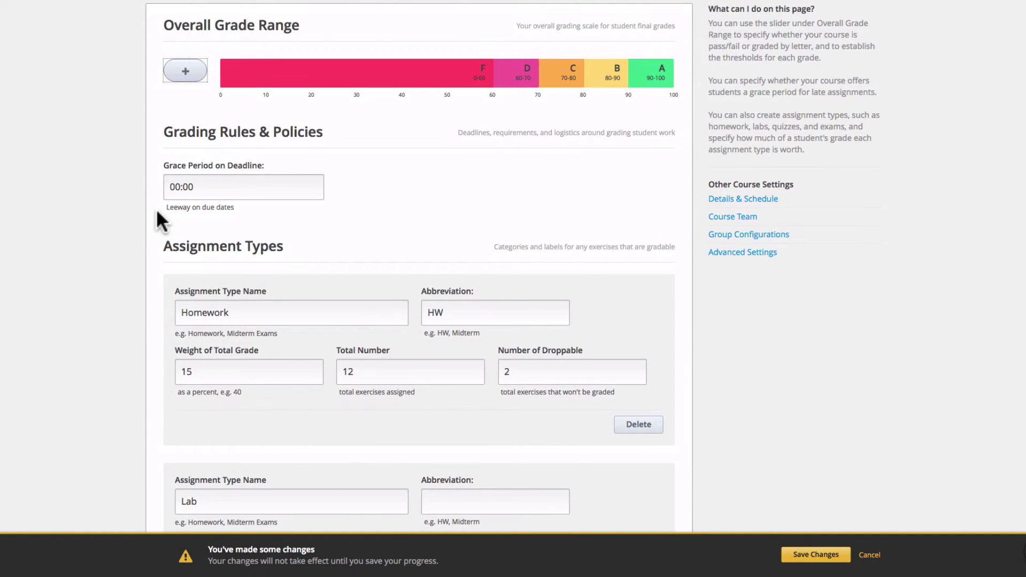
scroll(150, 211, down, 1)
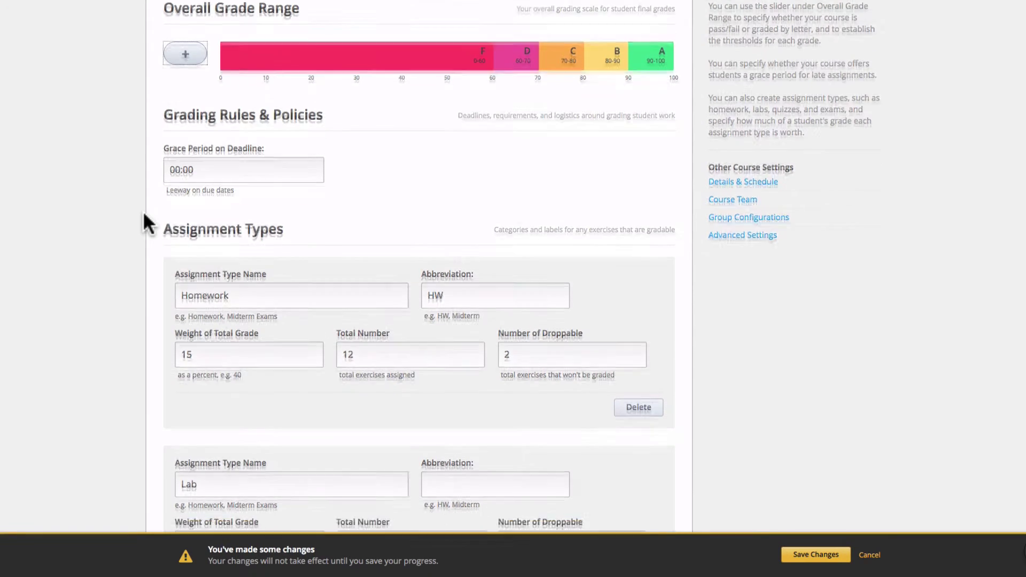
scroll(133, 216, down, 10)
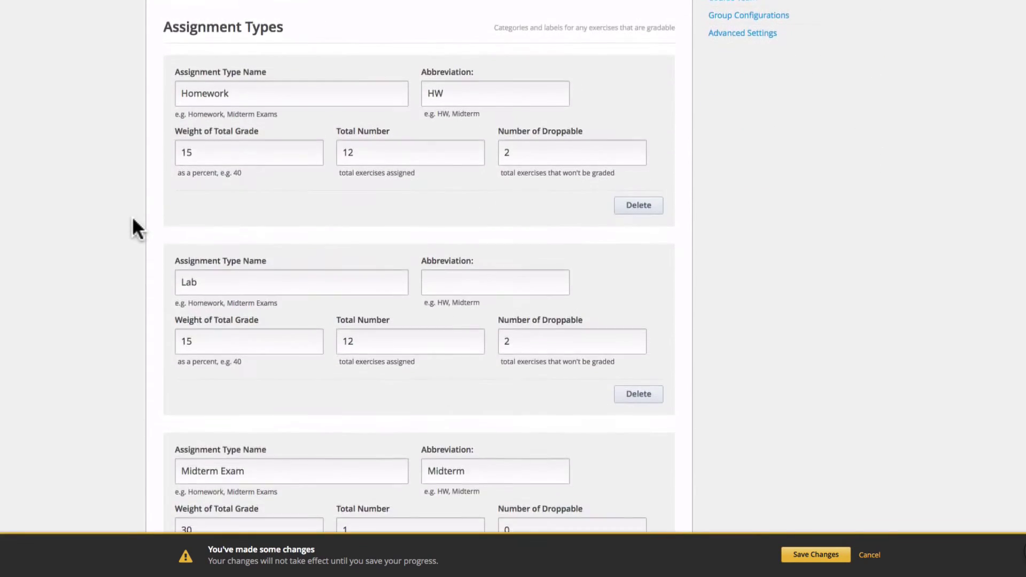
scroll(133, 229, down, 3)
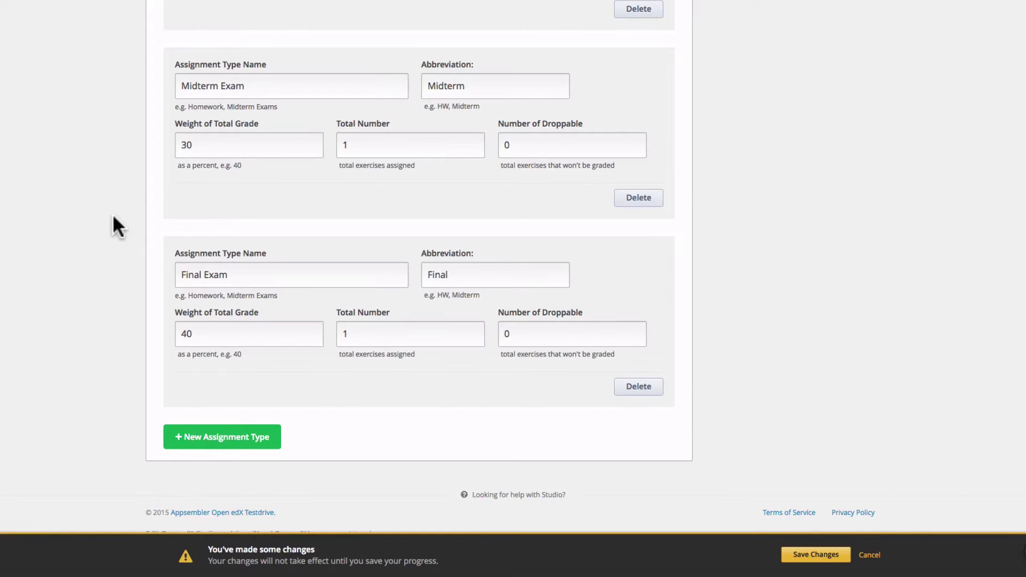
scroll(113, 217, up, 10)
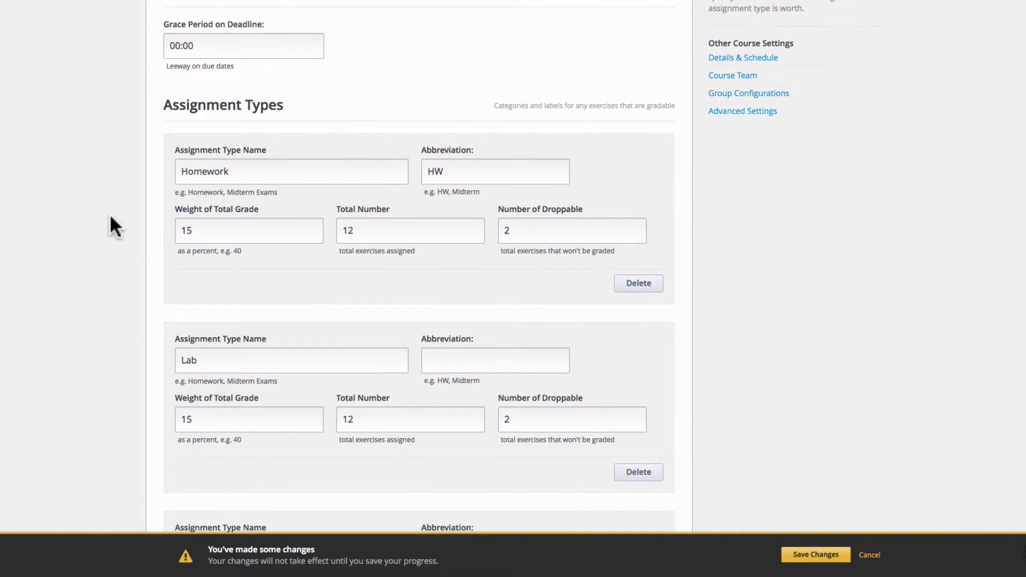
scroll(110, 217, down, 4)
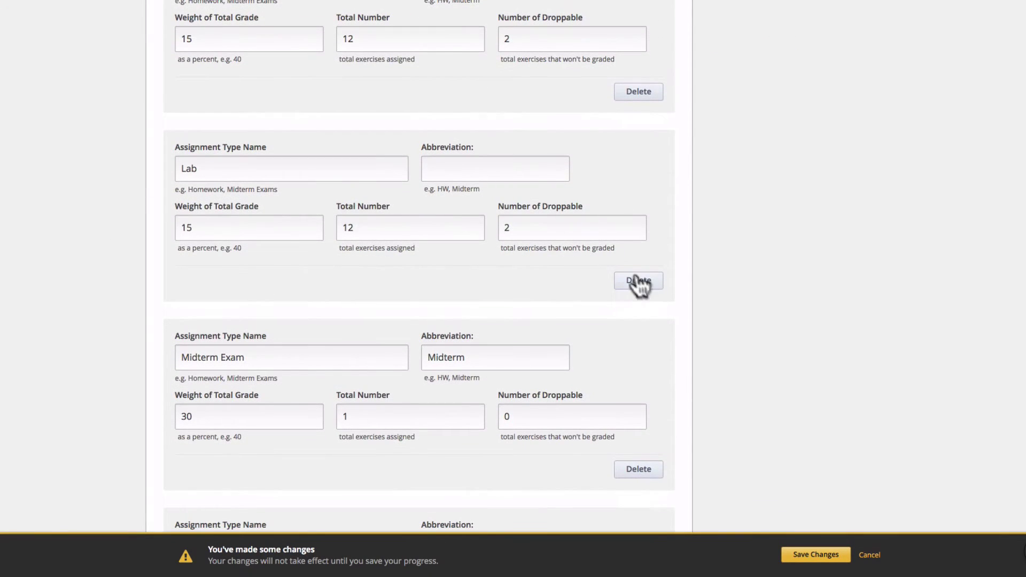
Delete the Lab assignment type.
click(640, 284)
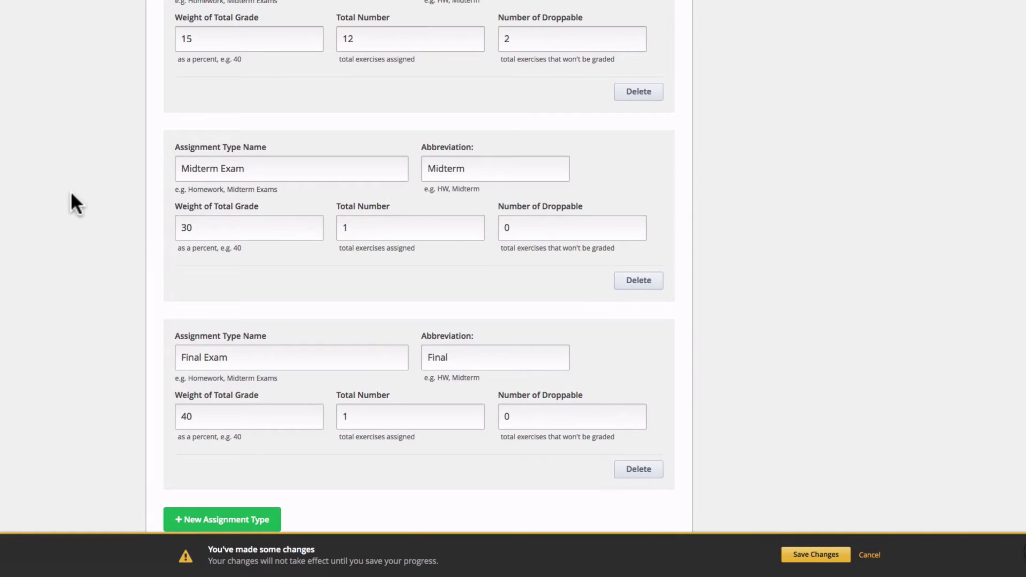
scroll(72, 202, up, 2)
scroll(279, 239, down, 1)
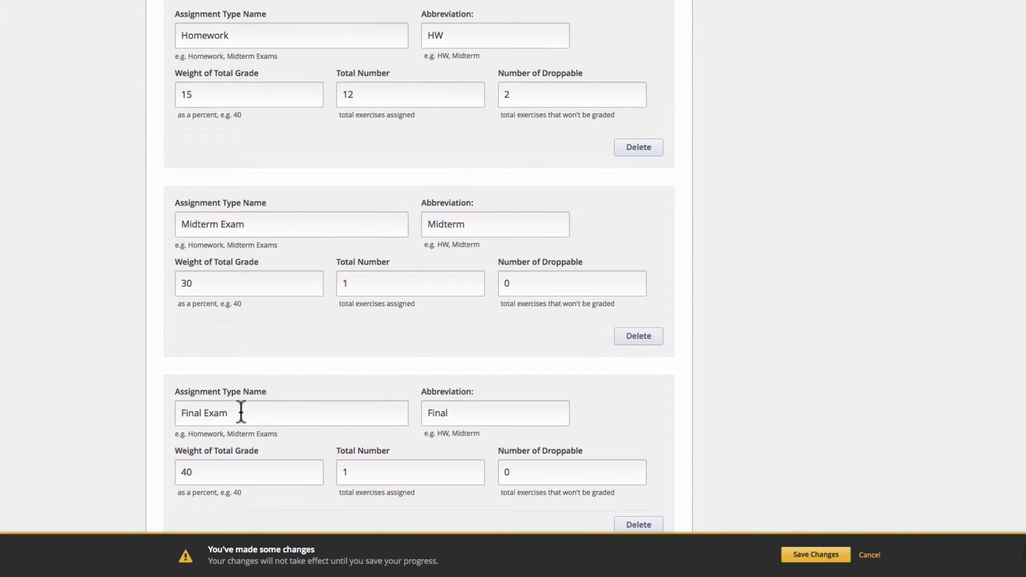
Rename the Final Exam assignment type to Exam, with abbreviation Exam.
drag(241, 412, 165, 411)
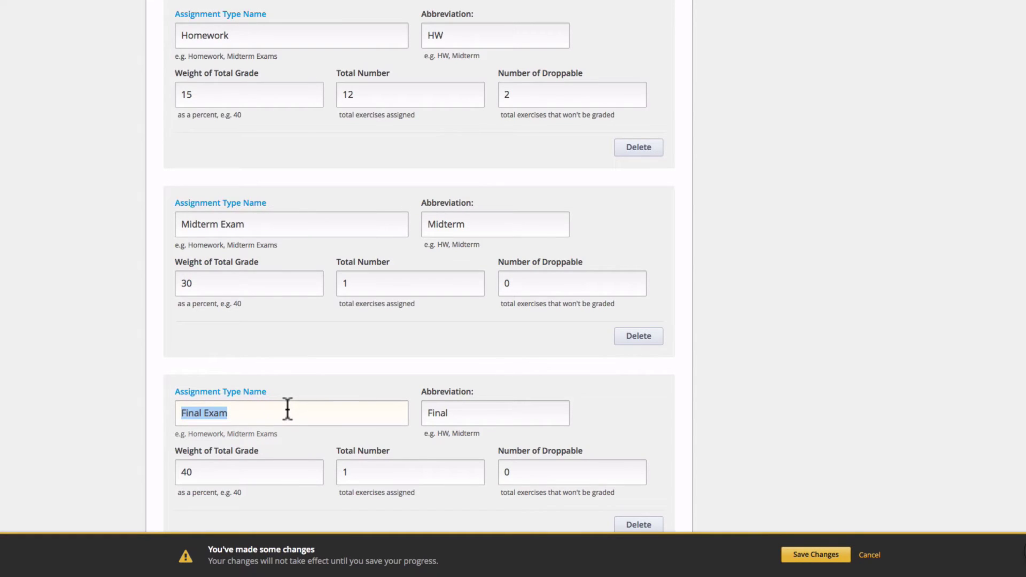
text(Exam)
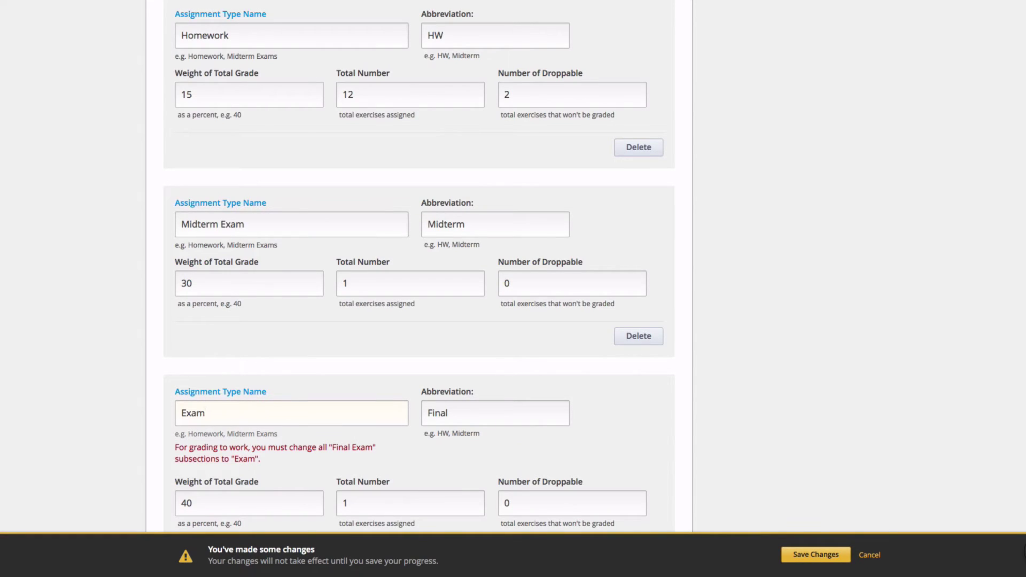
scroll(130, 412, down, 2)
drag(448, 342, 422, 342)
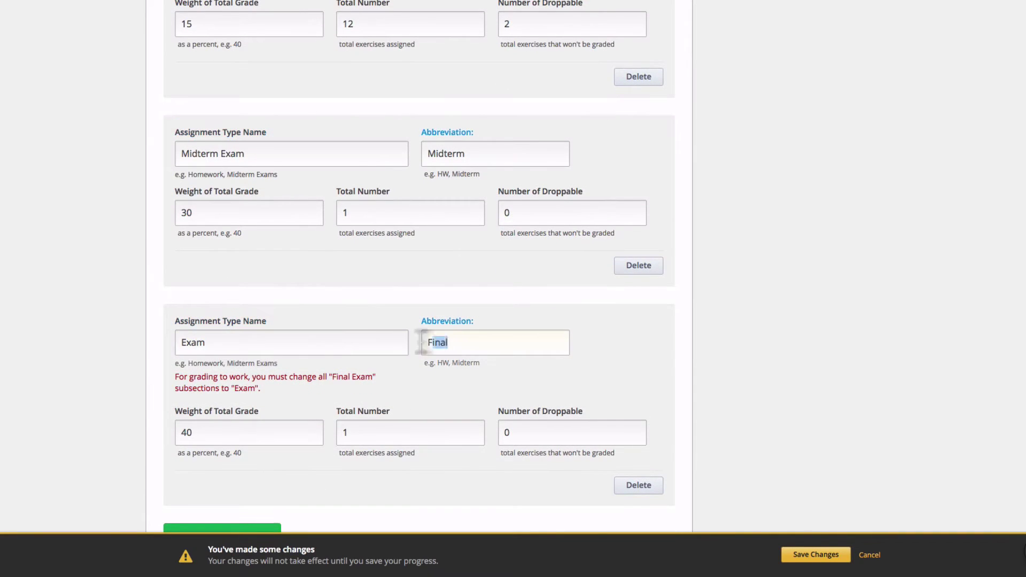
text(Exam)
Rename the Midterm Exam assignment type to Quiz, with abbreviation Quiz.
drag(269, 153, 91, 156)
text(Quizz)
double_click(475, 154)
text(Quiz)
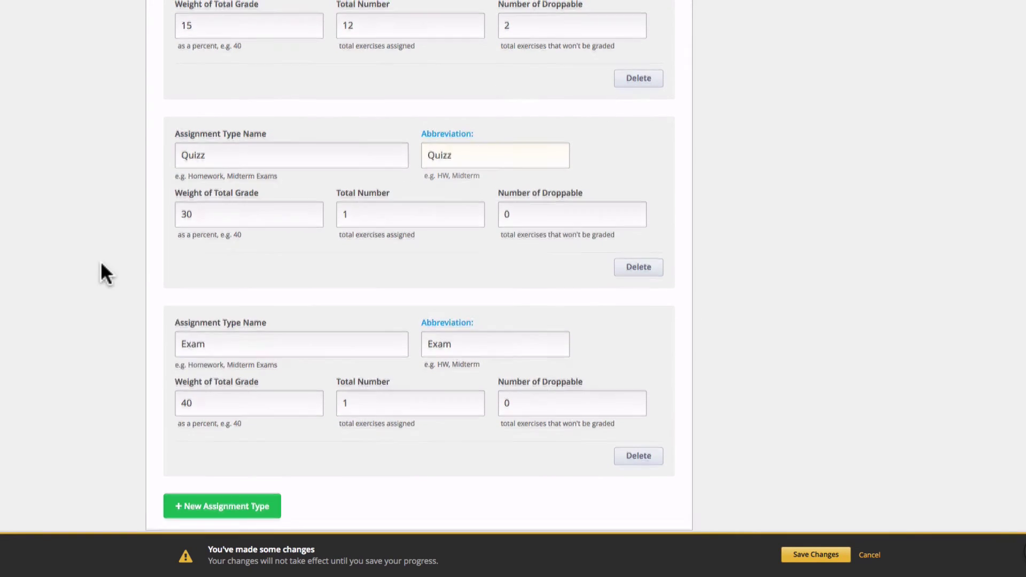
scroll(100, 260, up, 1)
click(227, 216)
key(BackSpace)
click(125, 241)
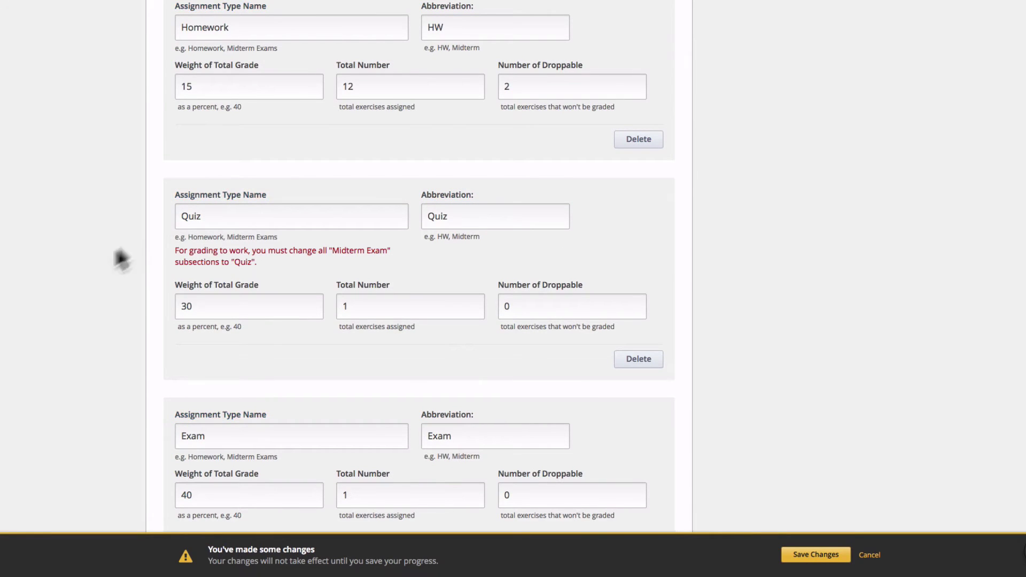
Change the Homework weight of total grade from 15 to 30.
scroll(108, 264, up, 1)
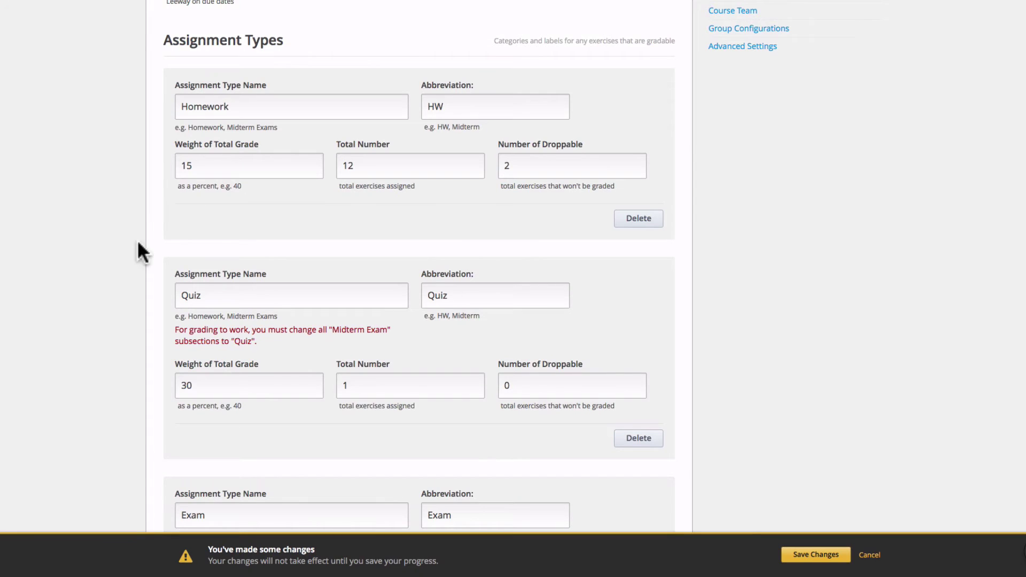
scroll(120, 243, down, 1)
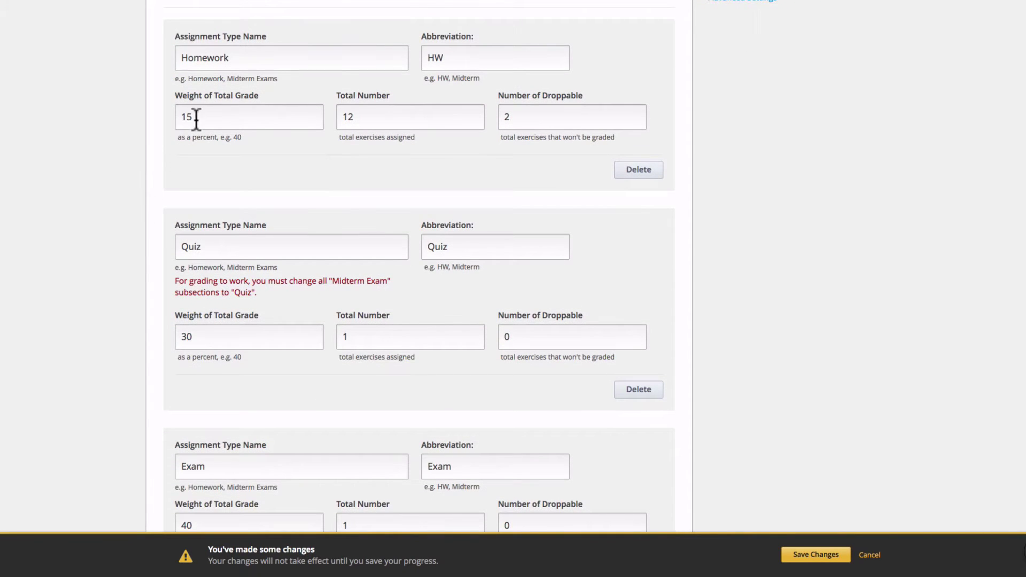
scroll(125, 184, down, 2)
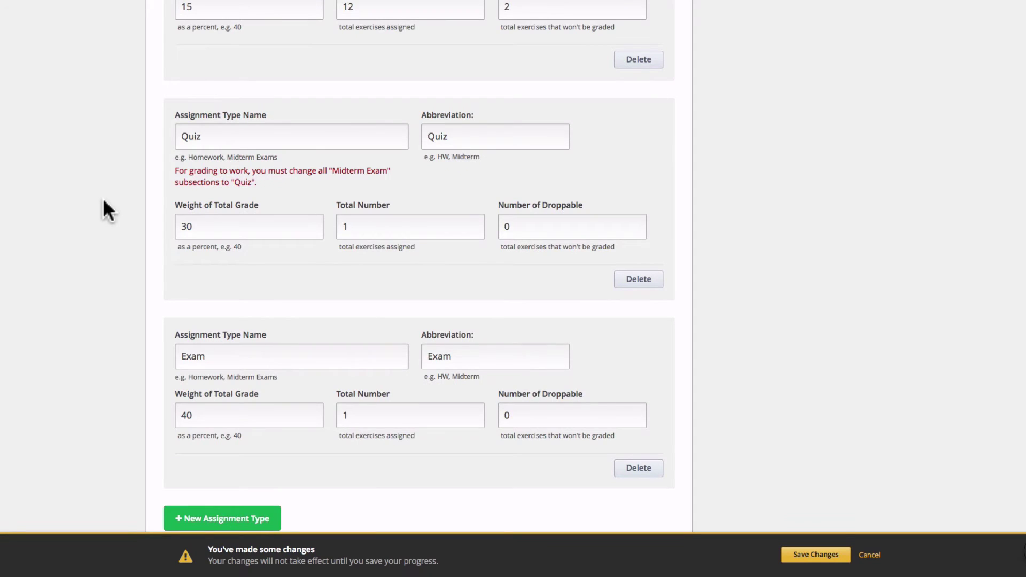
scroll(104, 203, up, 2)
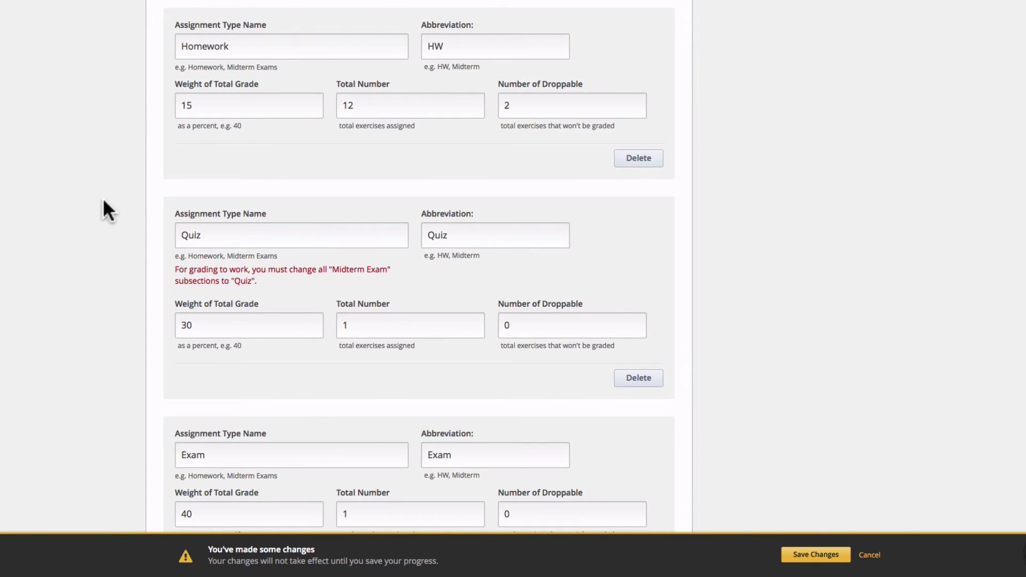
scroll(103, 201, up, 1)
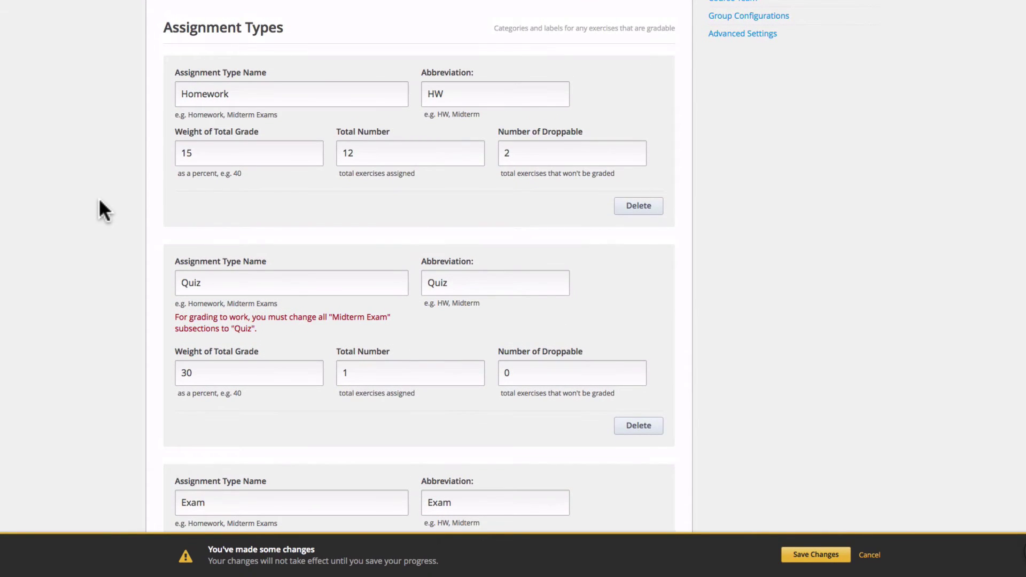
scroll(99, 201, down, 2)
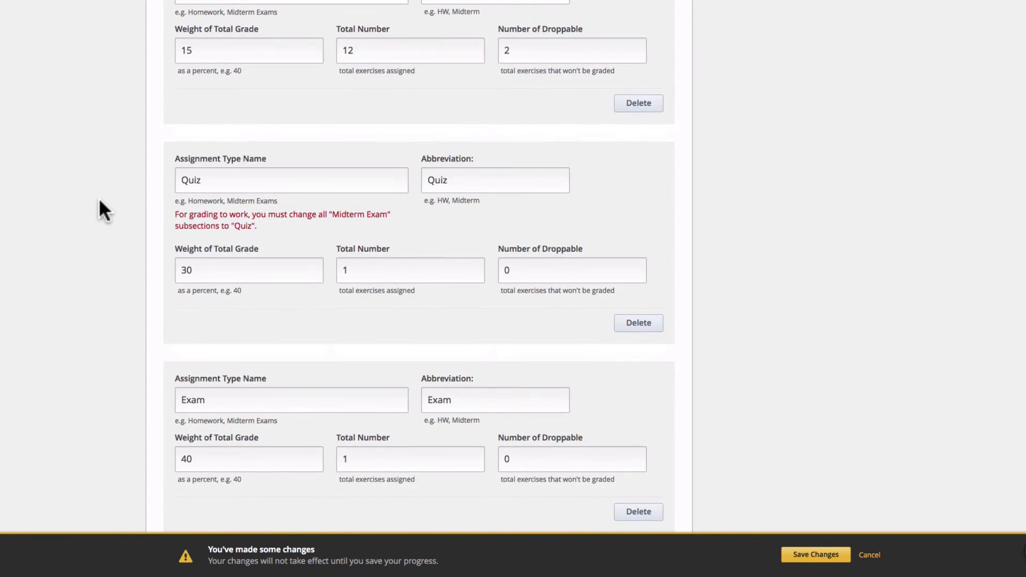
scroll(97, 202, up, 1)
drag(194, 97, 180, 97)
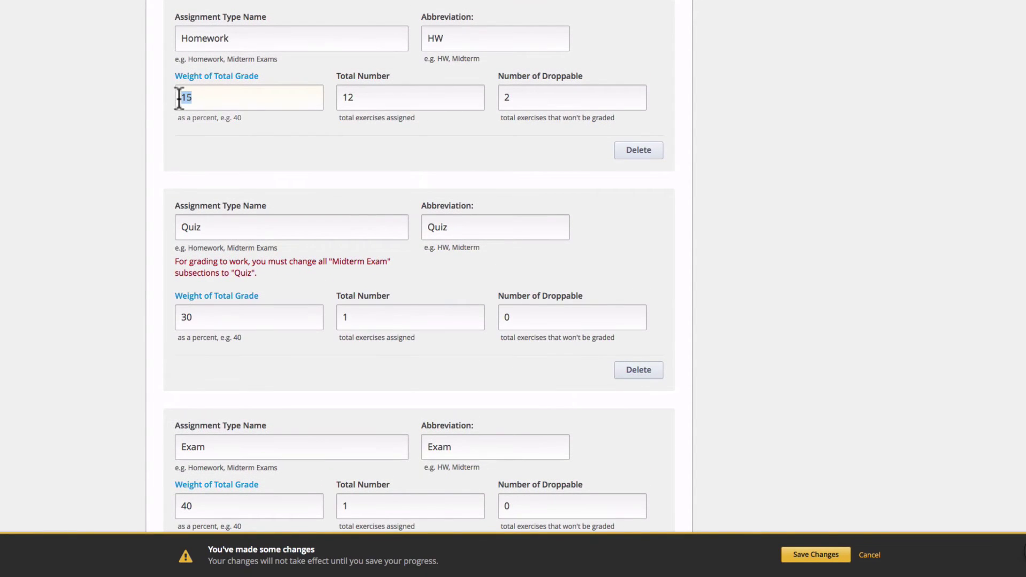
text(390)
key(BackSpace)
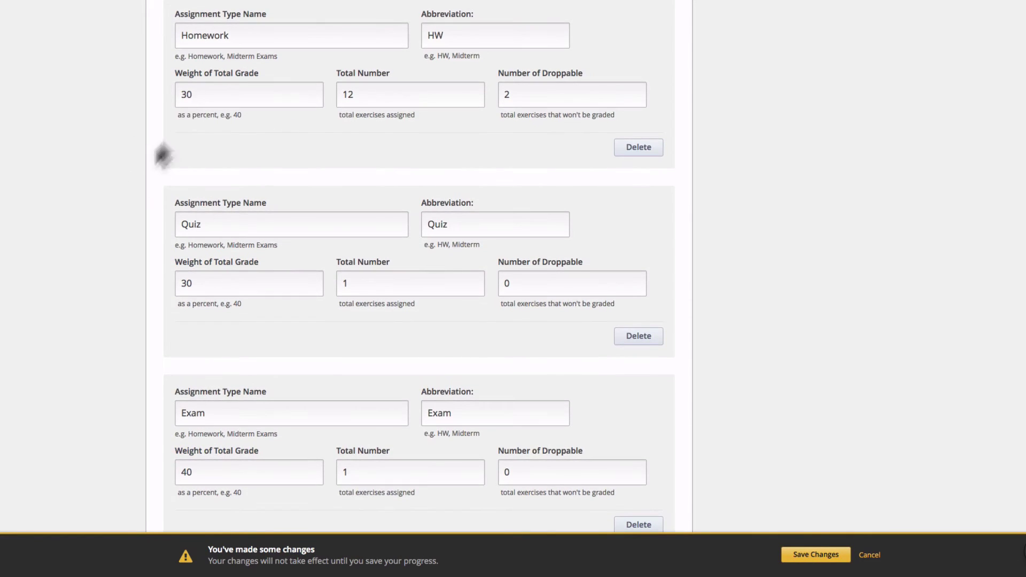
Save the grading policy changes.
scroll(150, 187, down, 2)
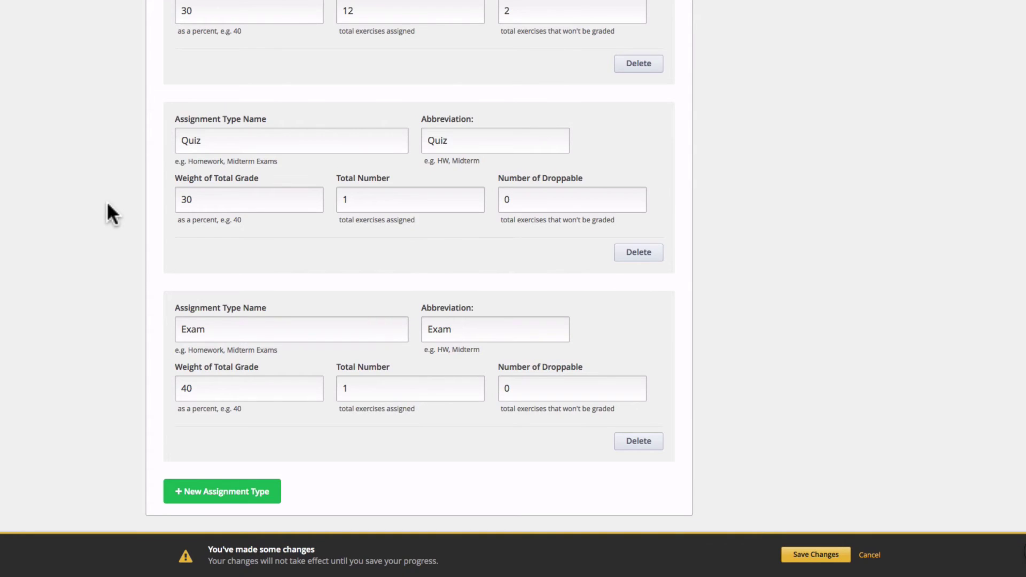
scroll(108, 203, up, 3)
scroll(109, 230, down, 1)
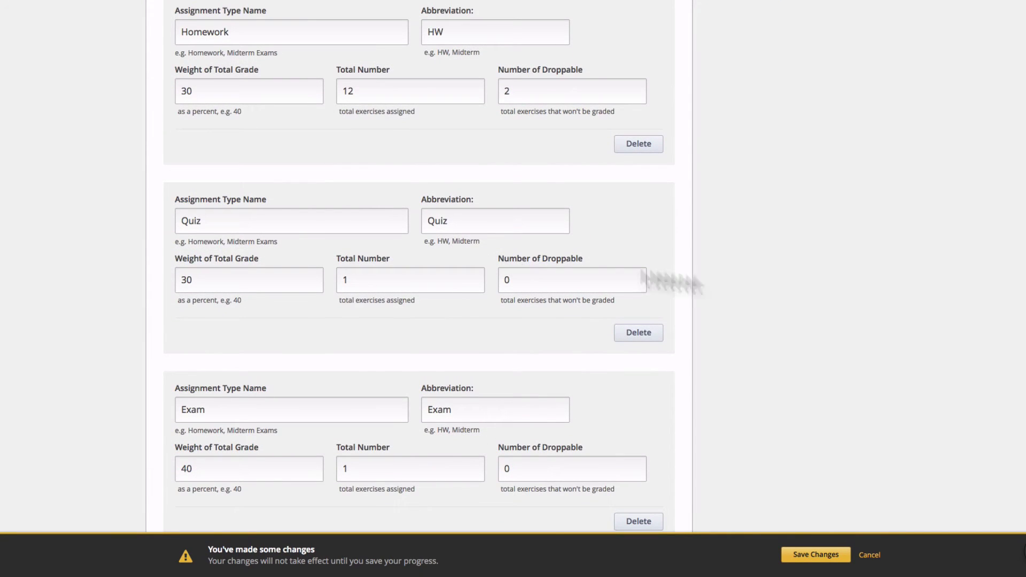
click(819, 556)
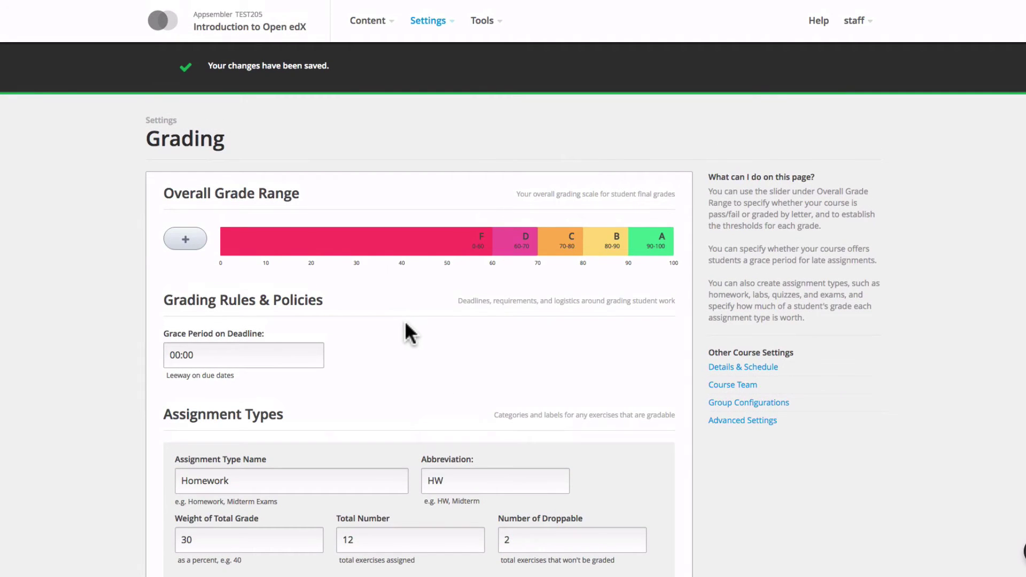
Navigate to the Course Outline through the Content menu.
click(382, 23)
click(367, 51)
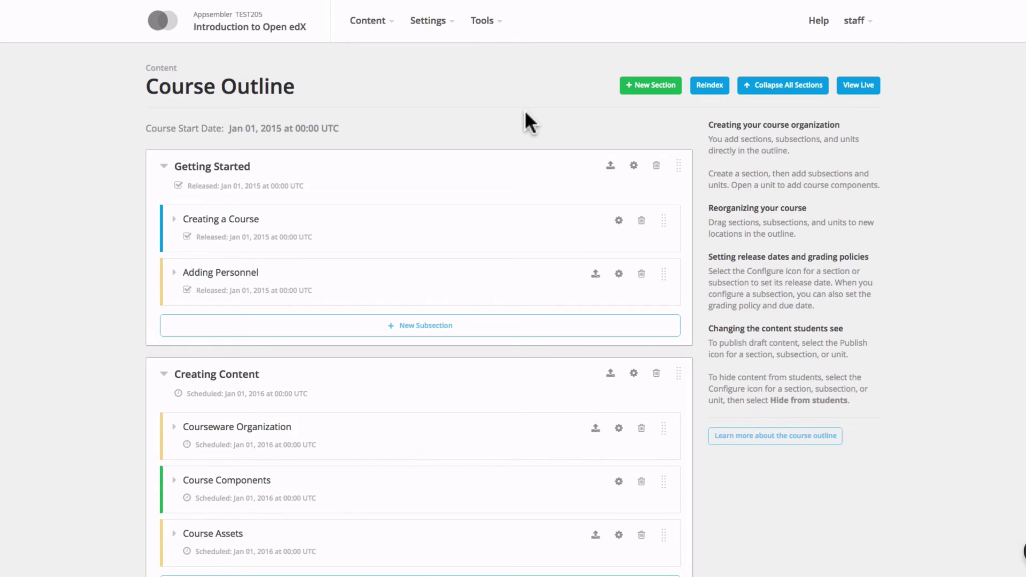
Set the Creating a Course subsection's Grade as option to Homework and save.
click(619, 221)
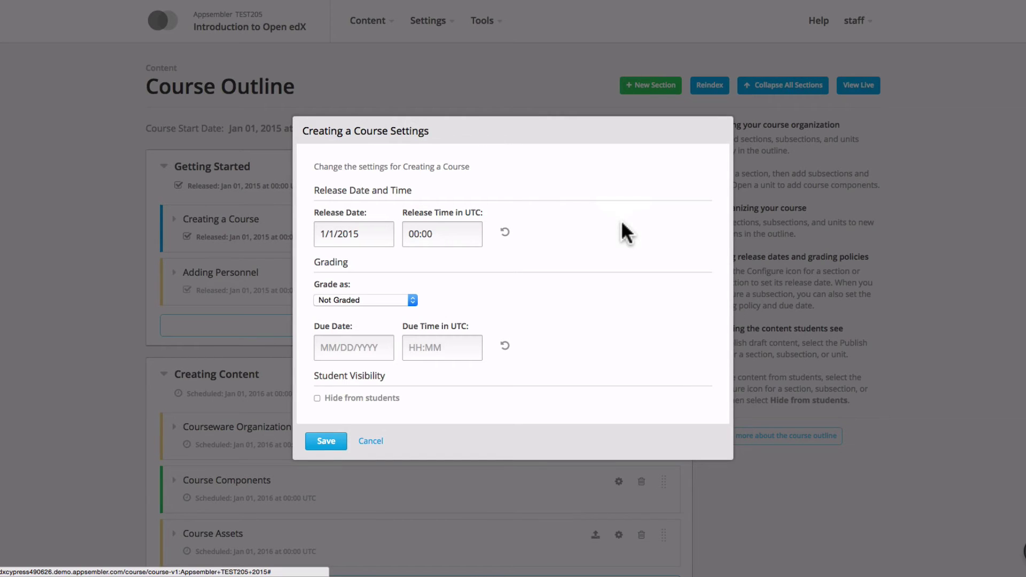
click(411, 300)
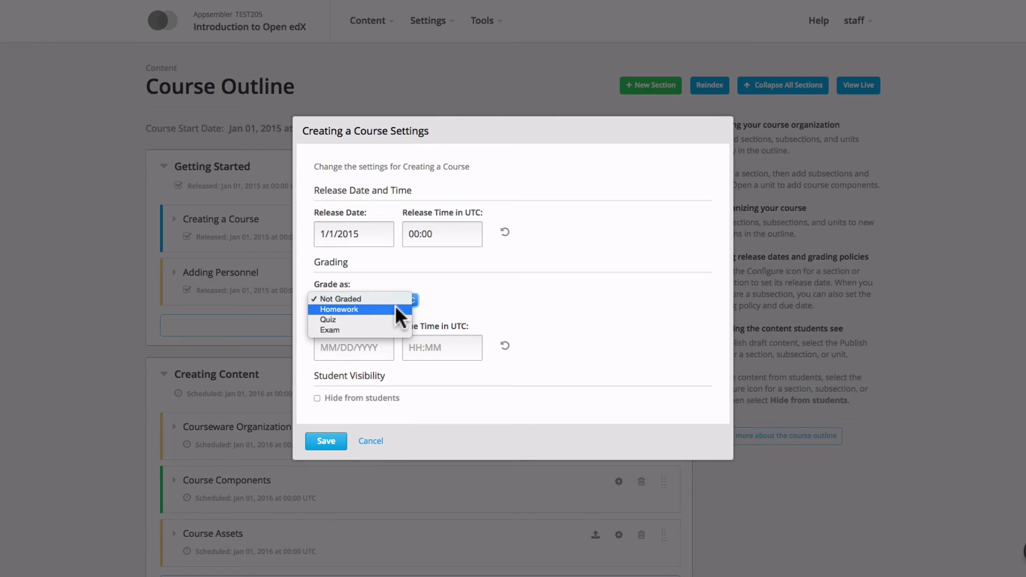
click(364, 310)
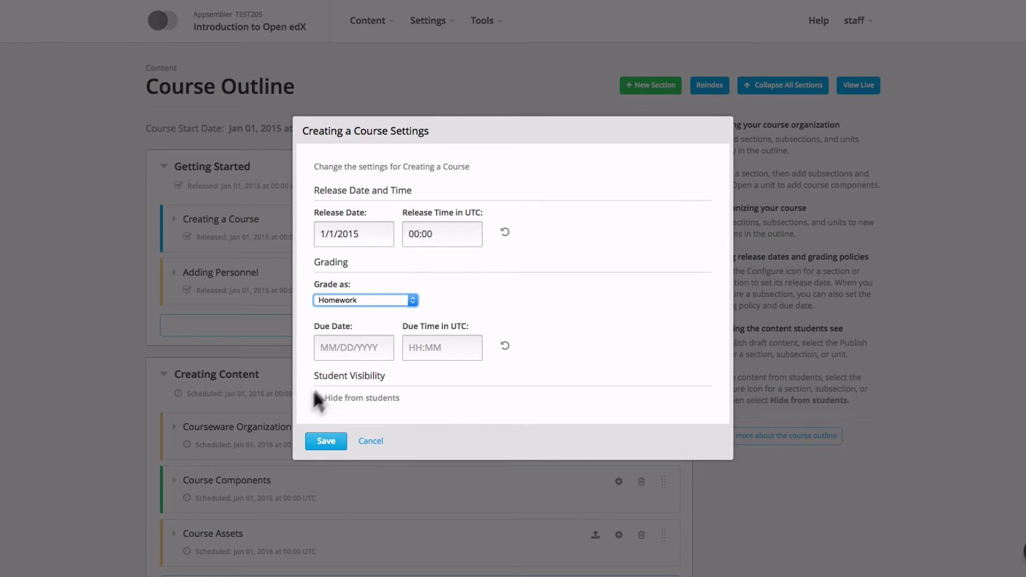
click(326, 443)
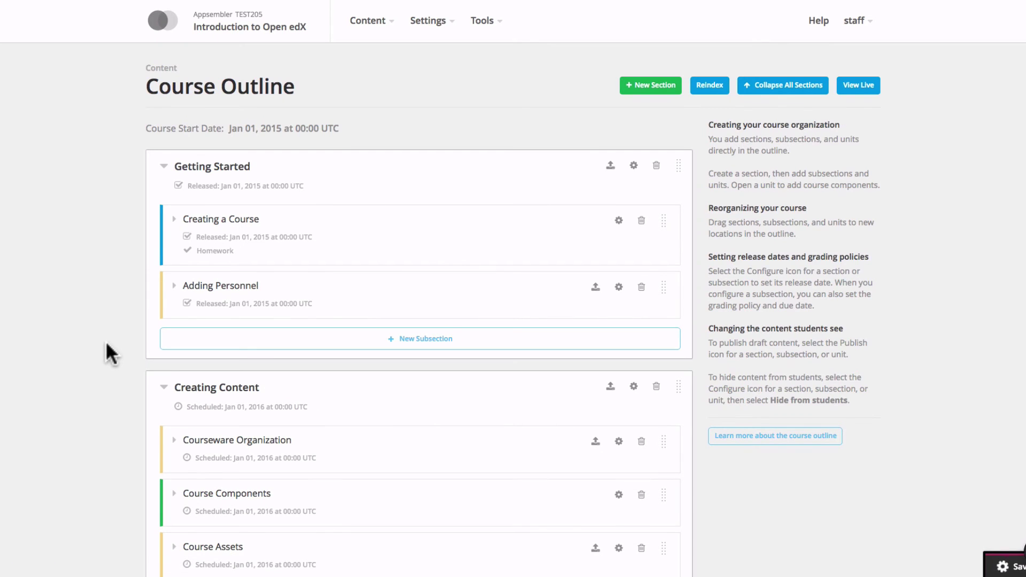
Add a new subsection named Quiz under Creating Content.
scroll(108, 334, down, 5)
scroll(106, 337, down, 1)
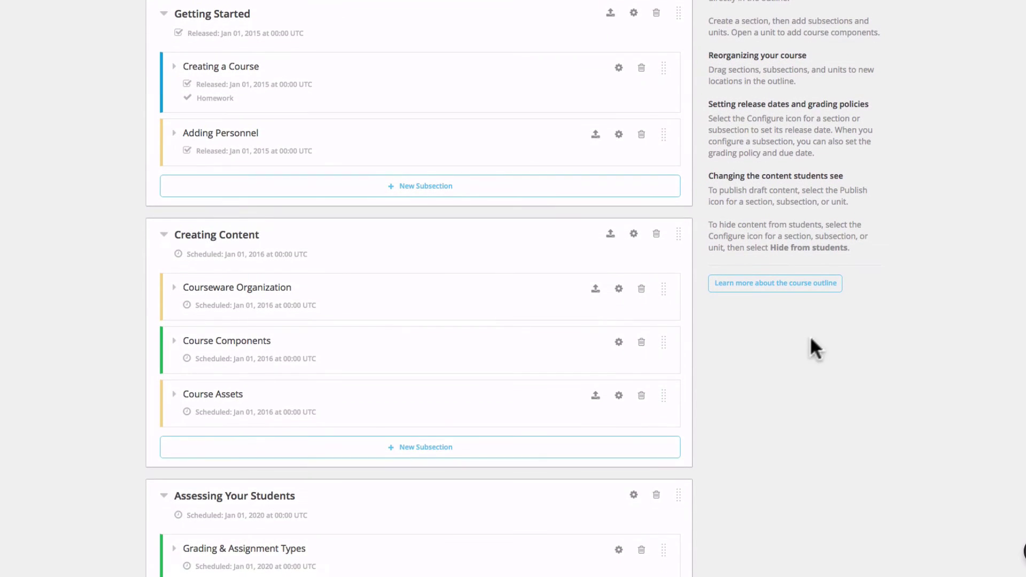
click(458, 448)
text(Qui)
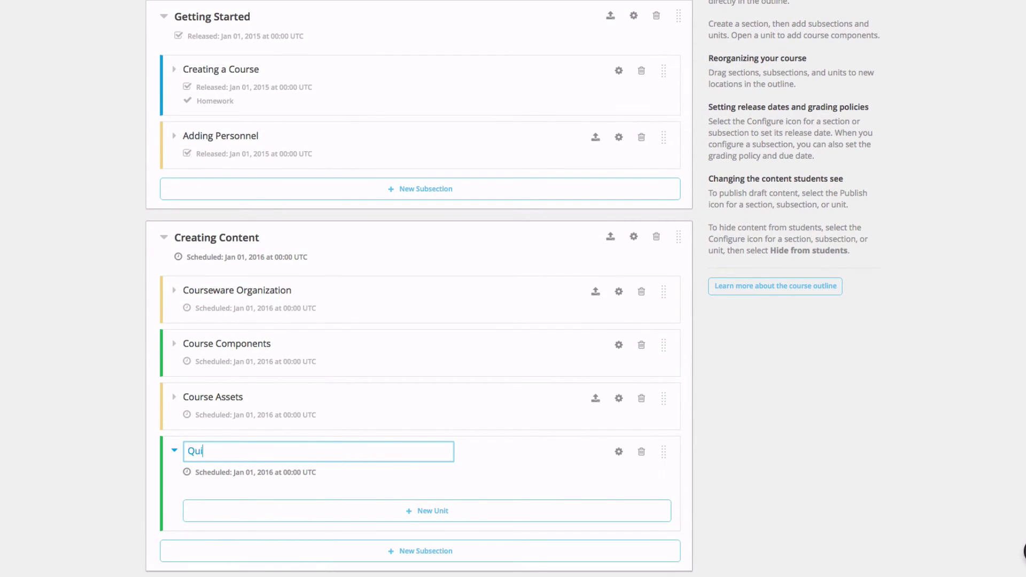
text(z)
key(Return)
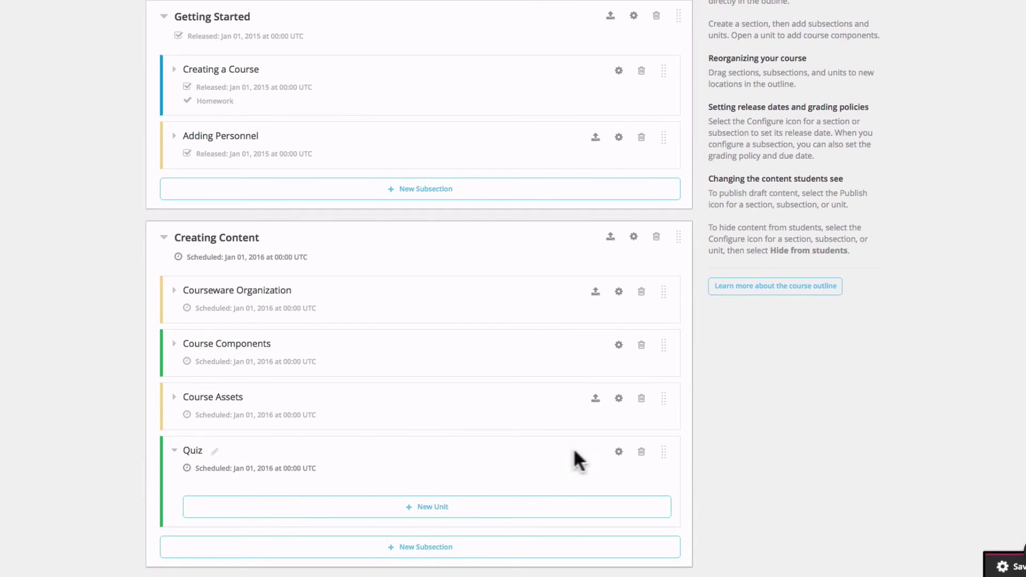
Set the Quiz subsection's Grade as option to Quiz and save.
click(617, 453)
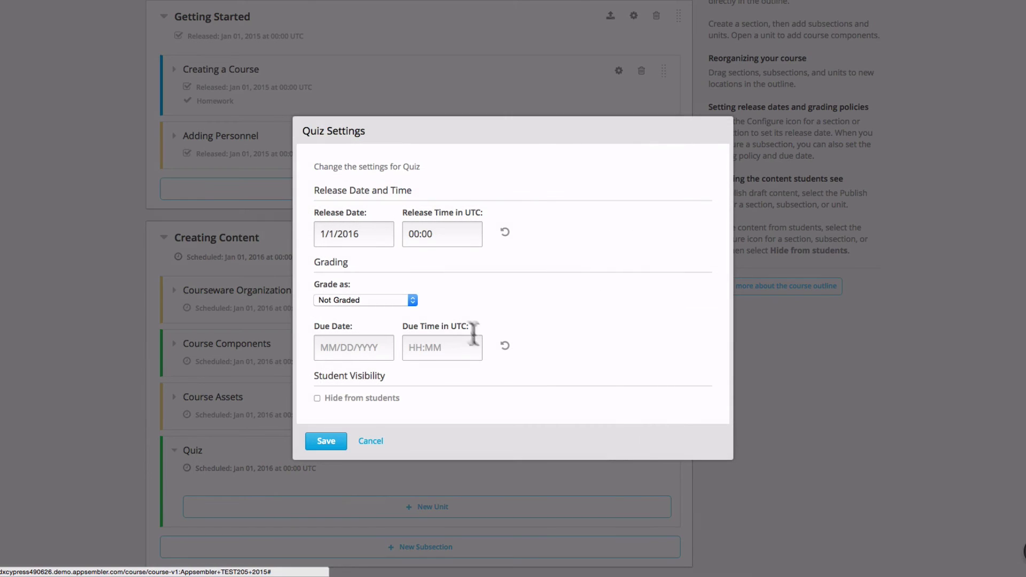
click(410, 299)
click(380, 319)
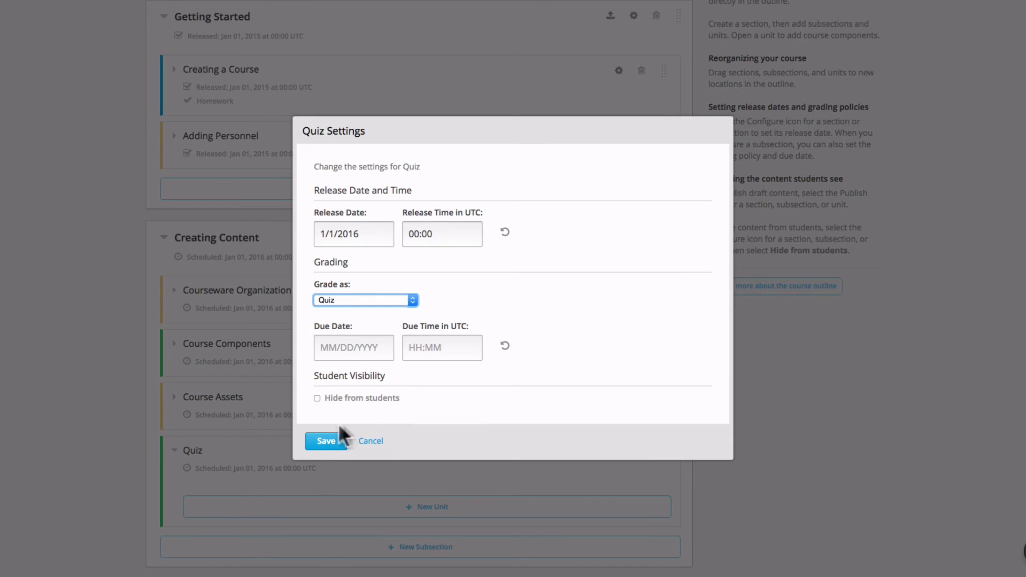
click(325, 441)
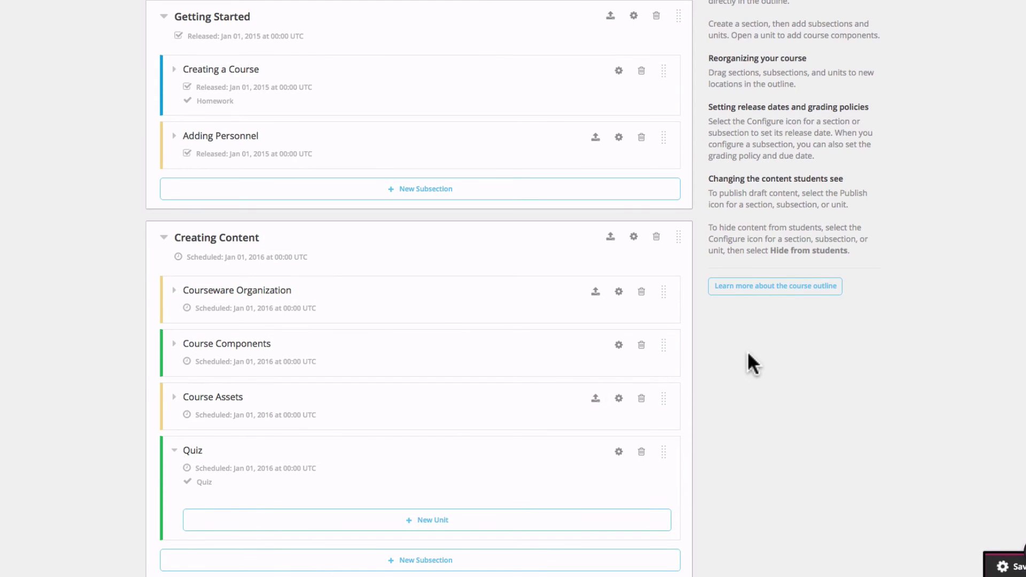
scroll(735, 357, down, 5)
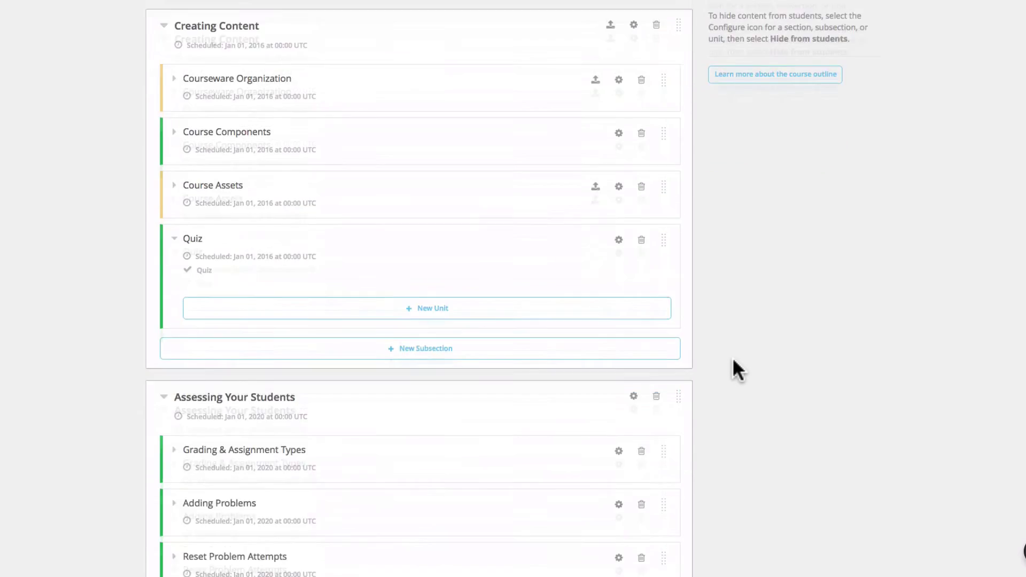
Add a new section named Final Exam at the end of the course.
scroll(732, 360, down, 9)
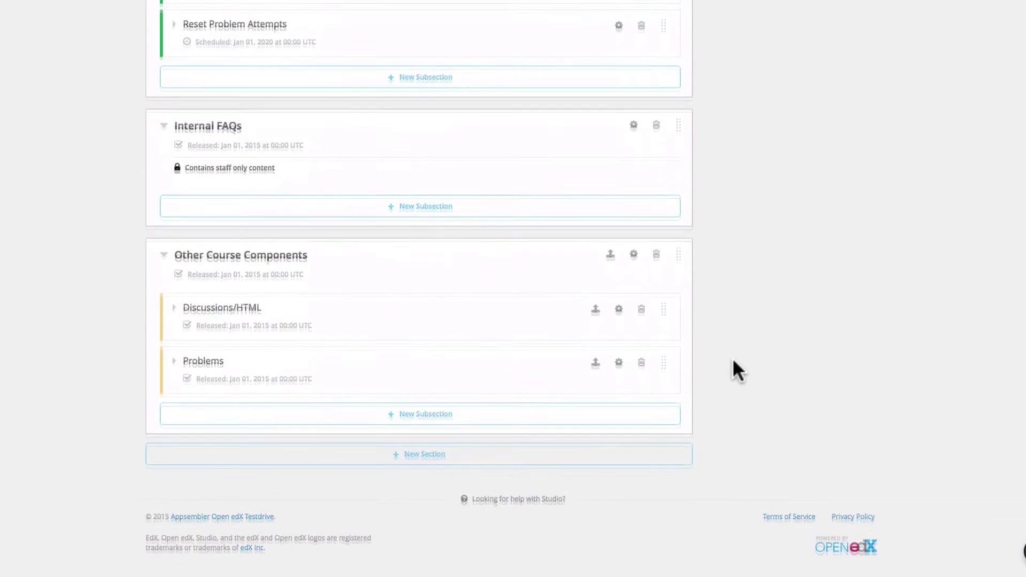
click(450, 459)
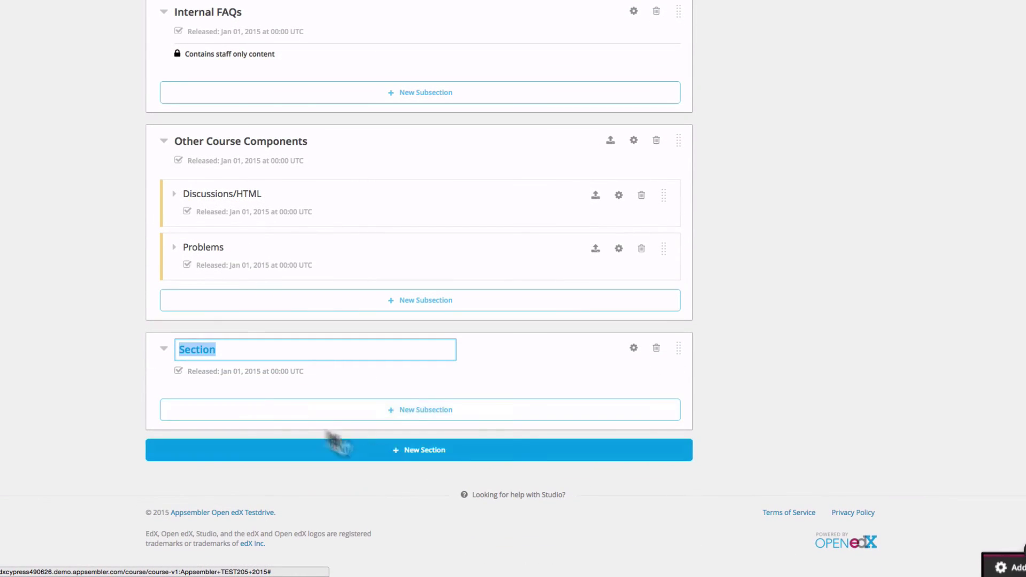
text(Final Exam)
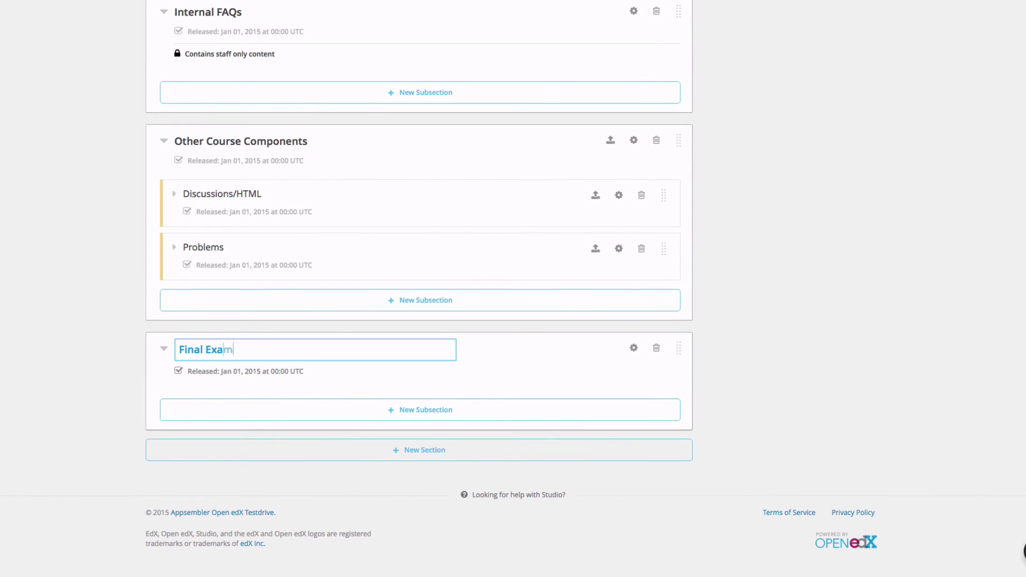
key(Return)
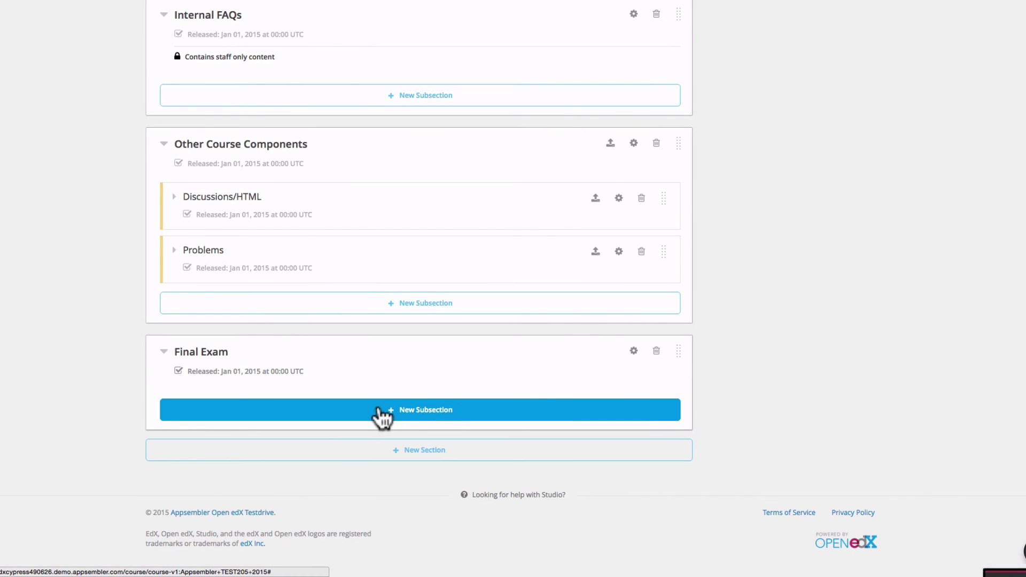
Add a Final Exam subsection inside it and grade it as Exam.
click(306, 412)
text(Final Exam)
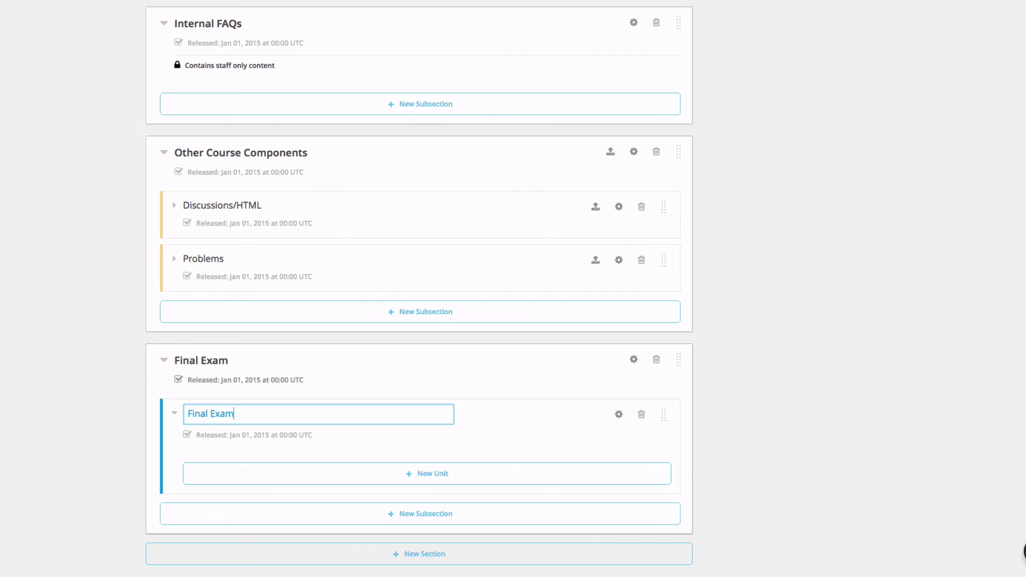
key(Return)
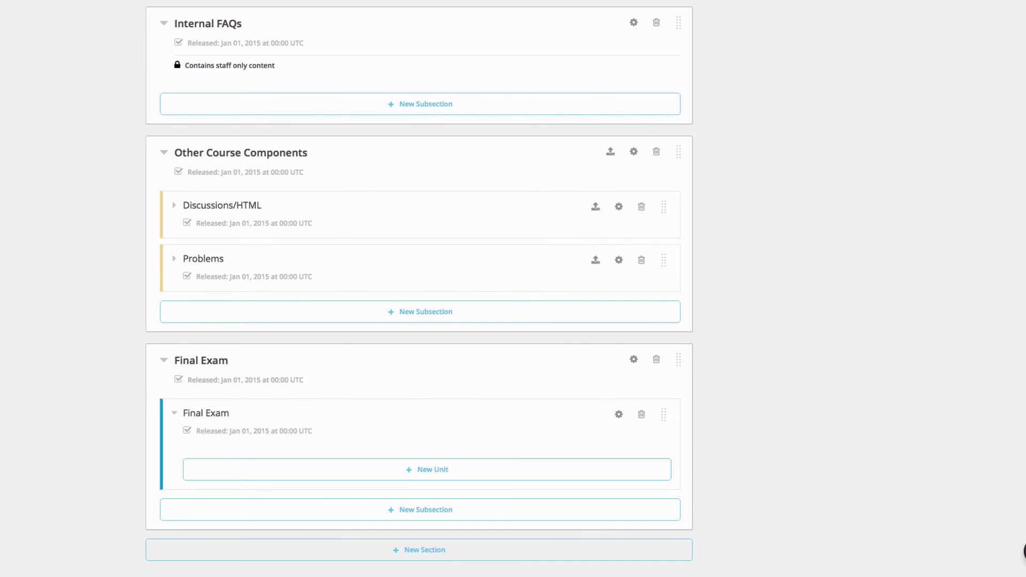
click(618, 414)
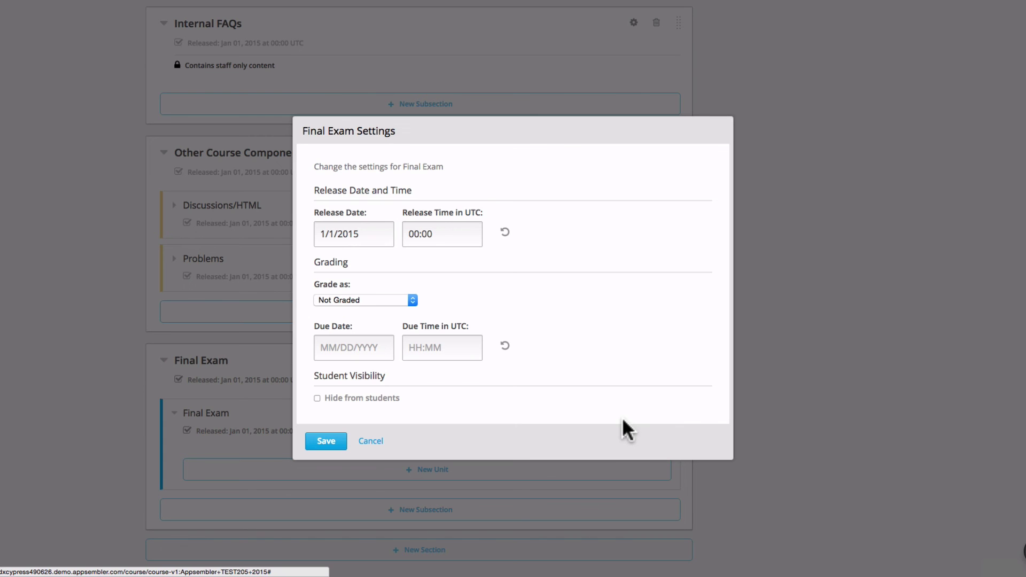
click(376, 300)
click(346, 328)
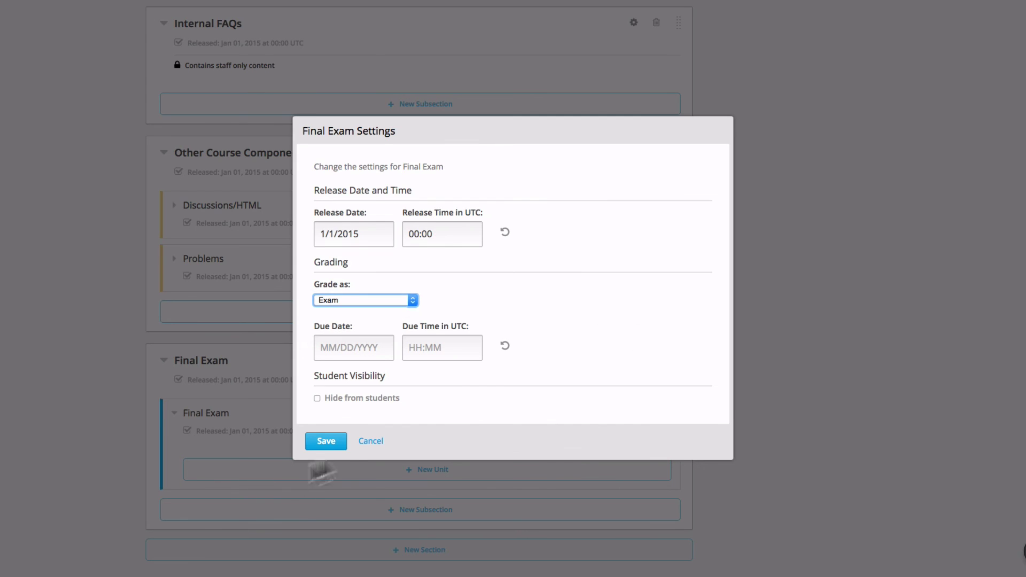
click(326, 441)
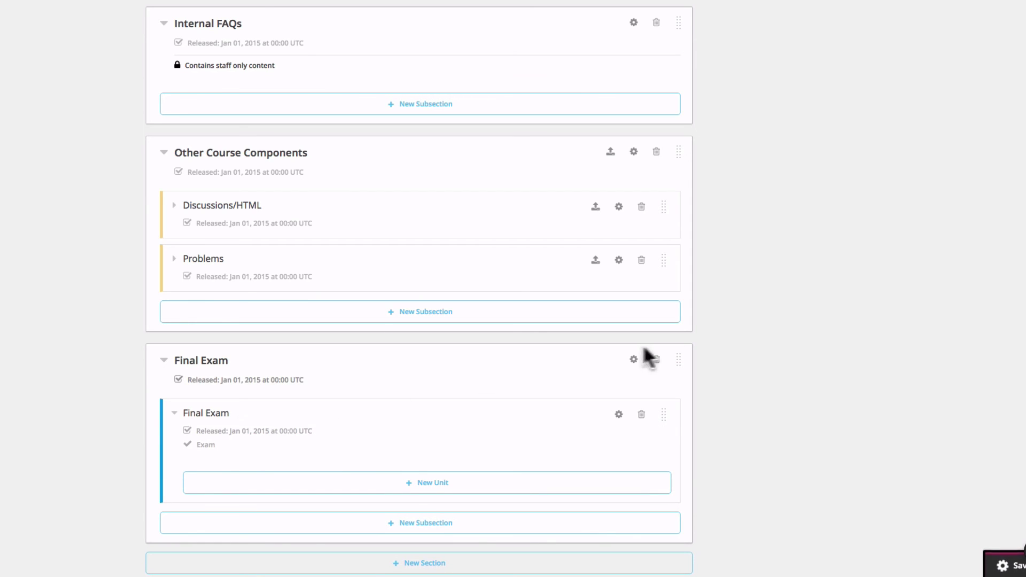